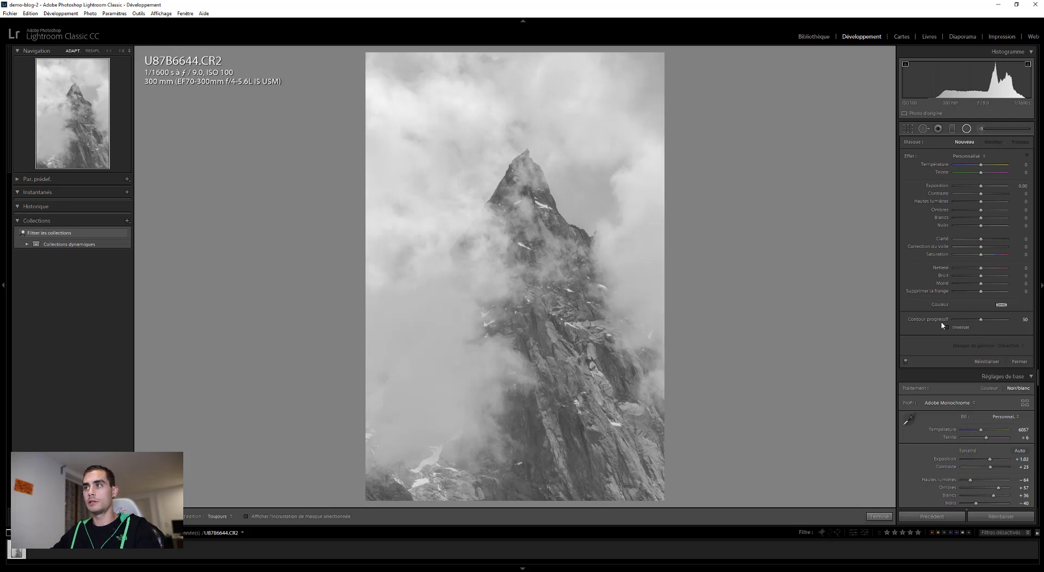
Step: Draw a perfectly circular radial filter centred on the upper mountain, spanning nearly the full width of the photo
left_click(522, 243)
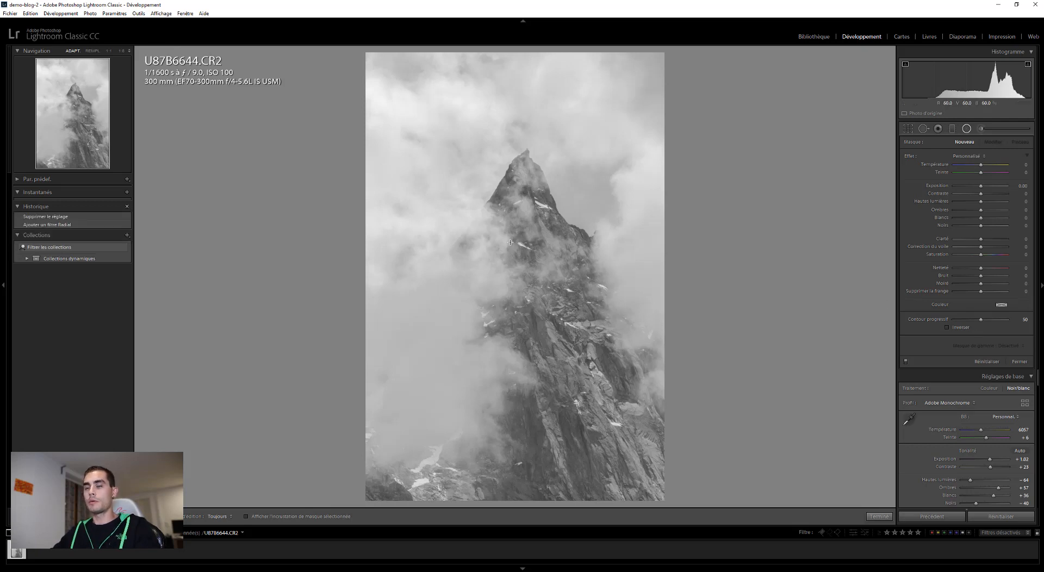
left_click_drag(512, 238, 646, 374)
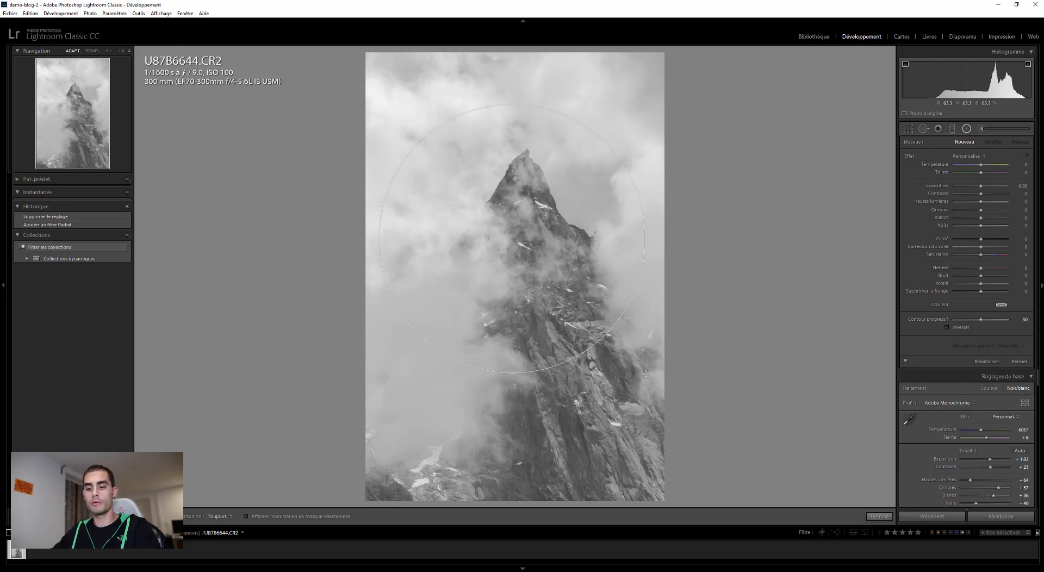
key("shift")
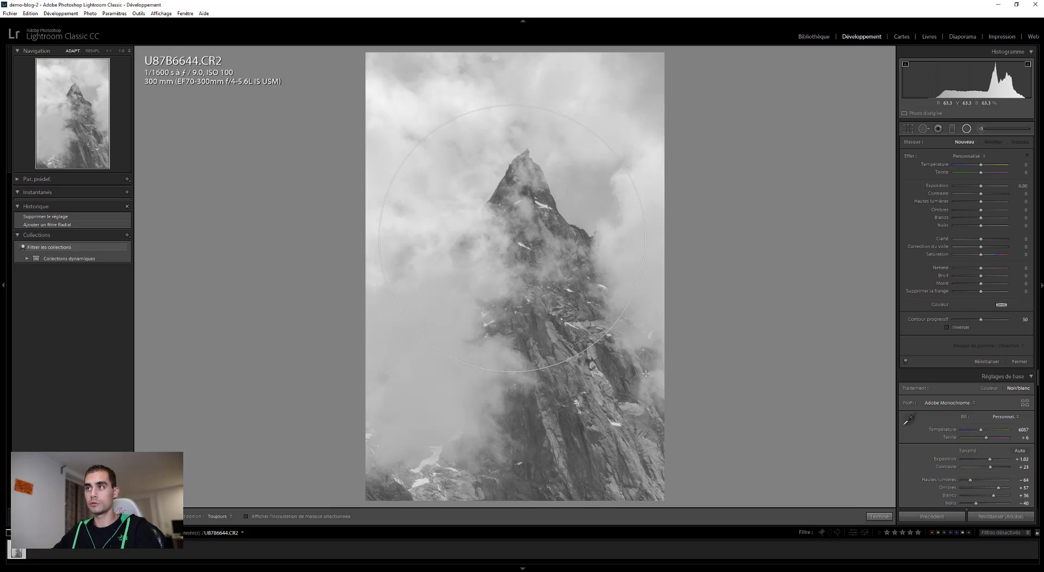
mouse_move(646, 374)
left_mouse_down()
mouse_move(743, 462)
mouse_move(662, 385)
left_mouse_up()
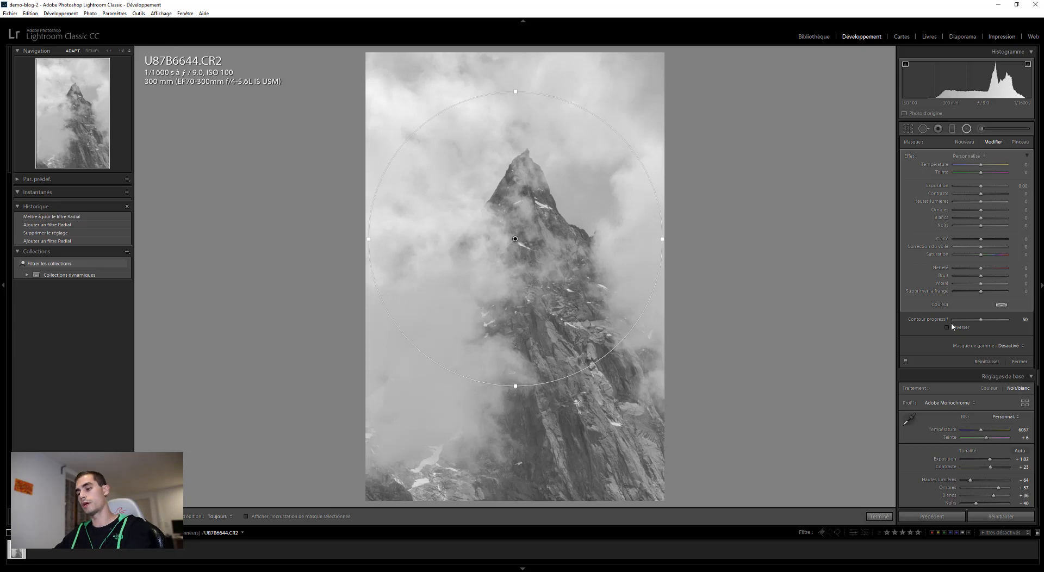
Step: Test the circular filter's feather from 0 upward and its inverted mask with the overlay shown, and delete the filter
key("o")
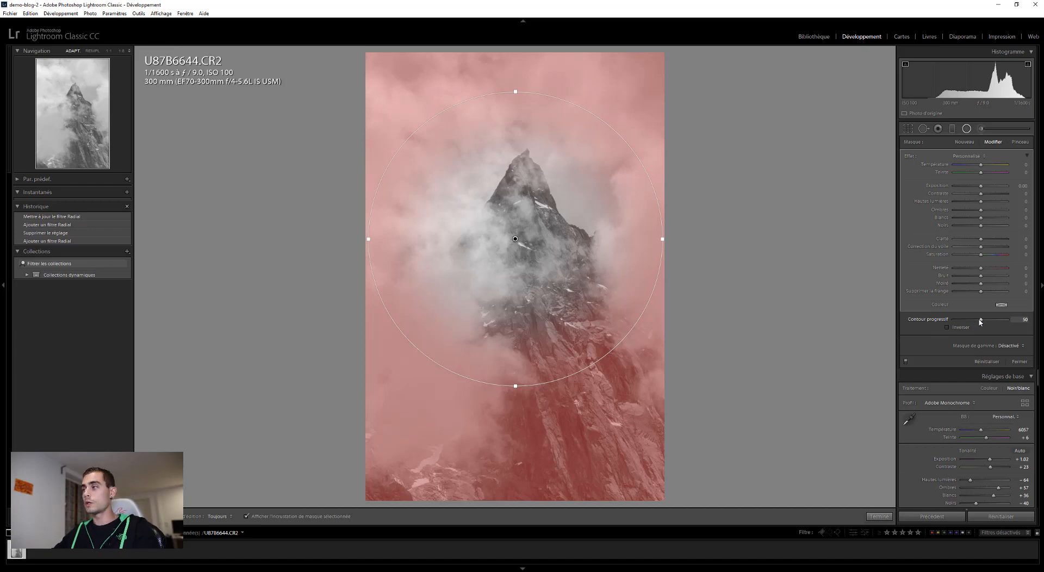
left_click_drag(980, 322, 952, 322)
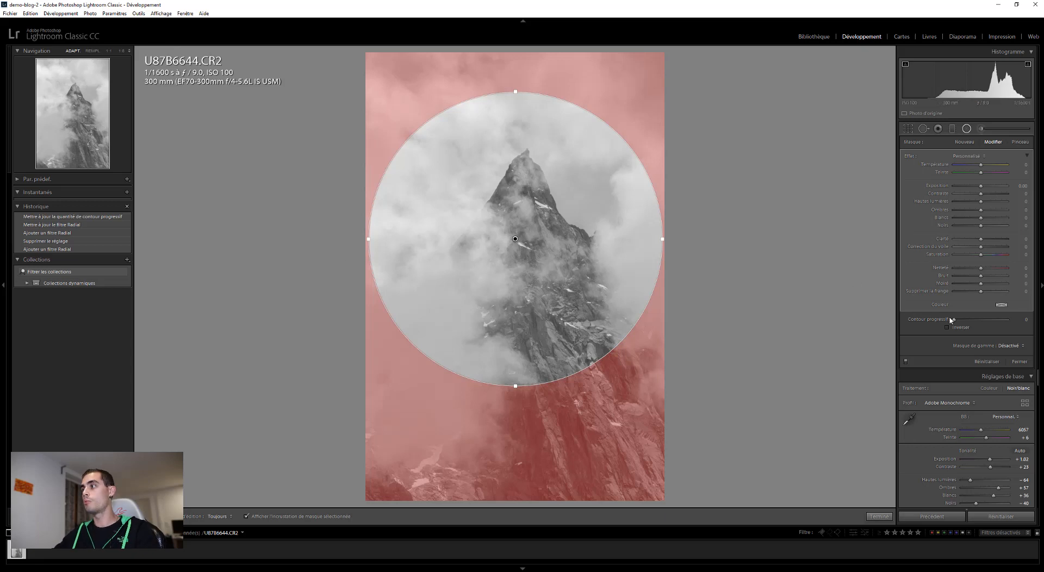
left_click_drag(954, 320, 1020, 326)
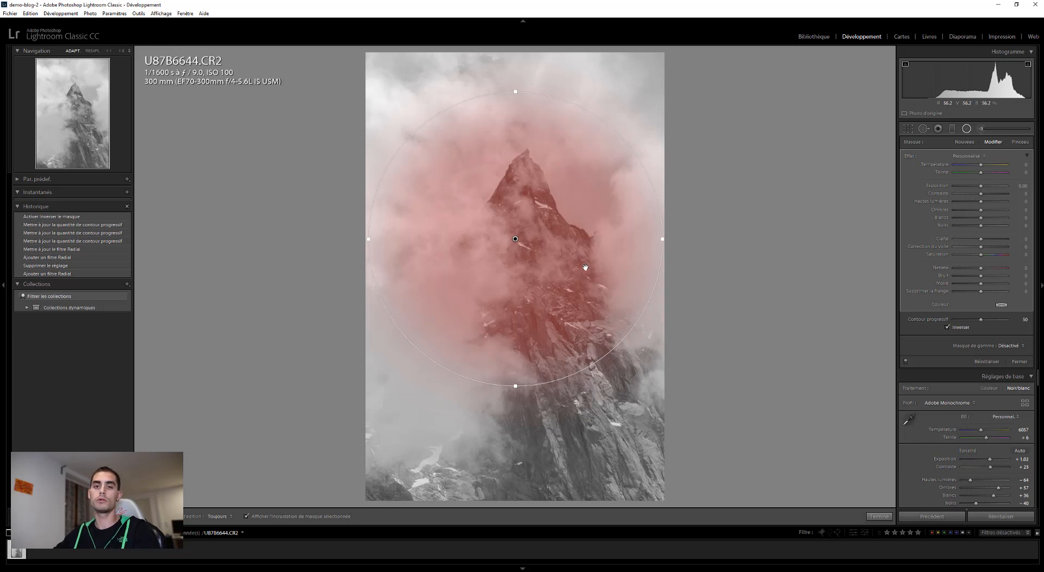
left_click(947, 327)
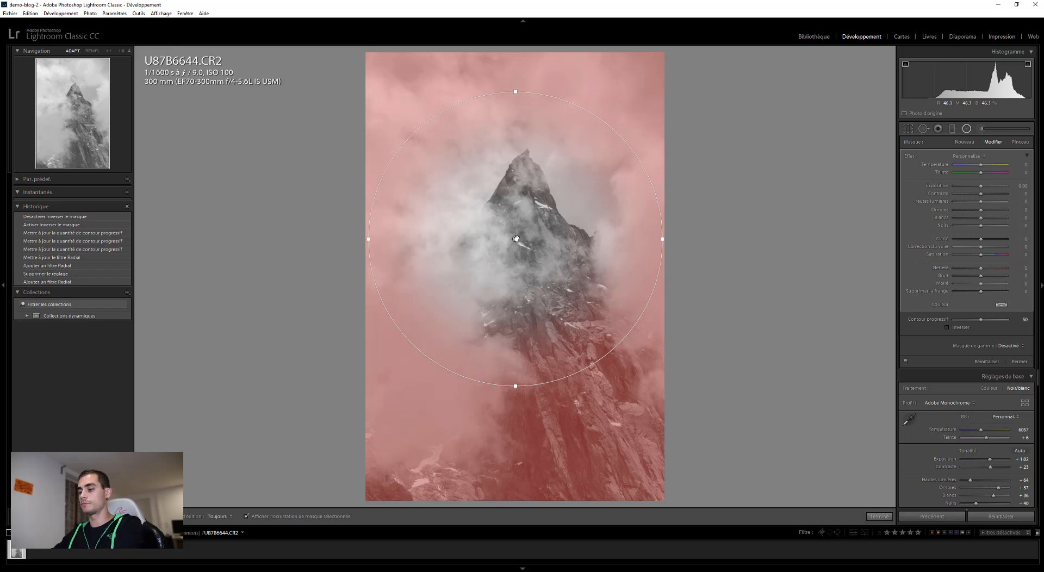
key("Delete")
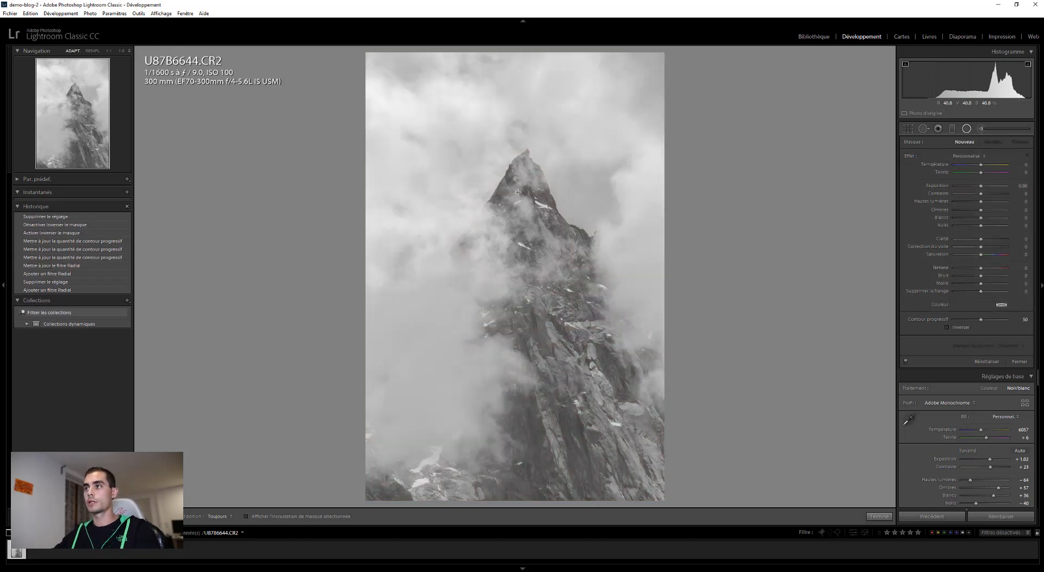
Step: Draw an upright elliptical radial filter around the mountain, extending slightly past the photo's sides, and centre it on the photo
left_click_drag(512, 264, 700, 481)
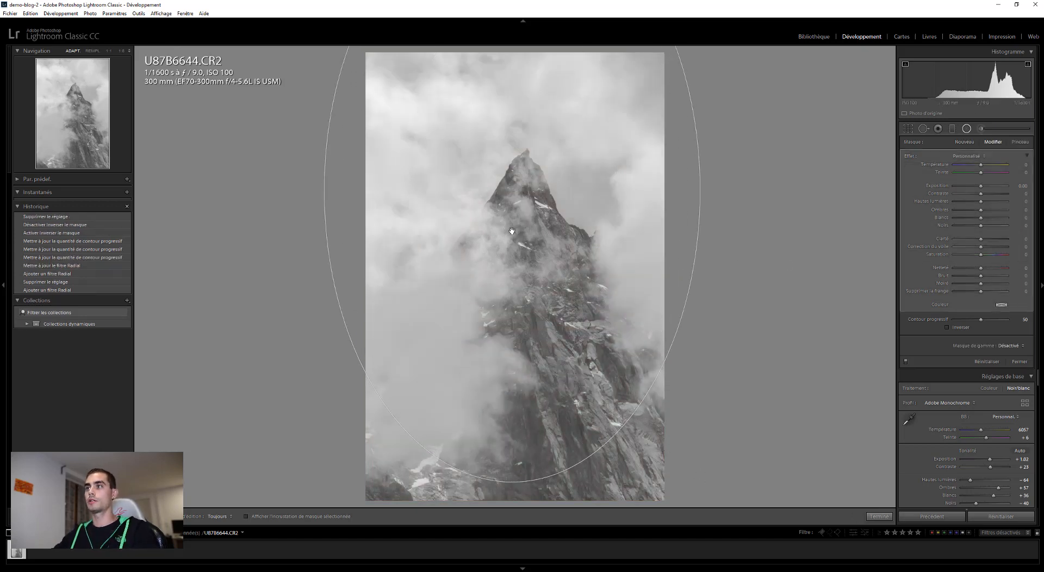
left_click_drag(512, 199, 520, 258)
left_click_drag(710, 261, 698, 261)
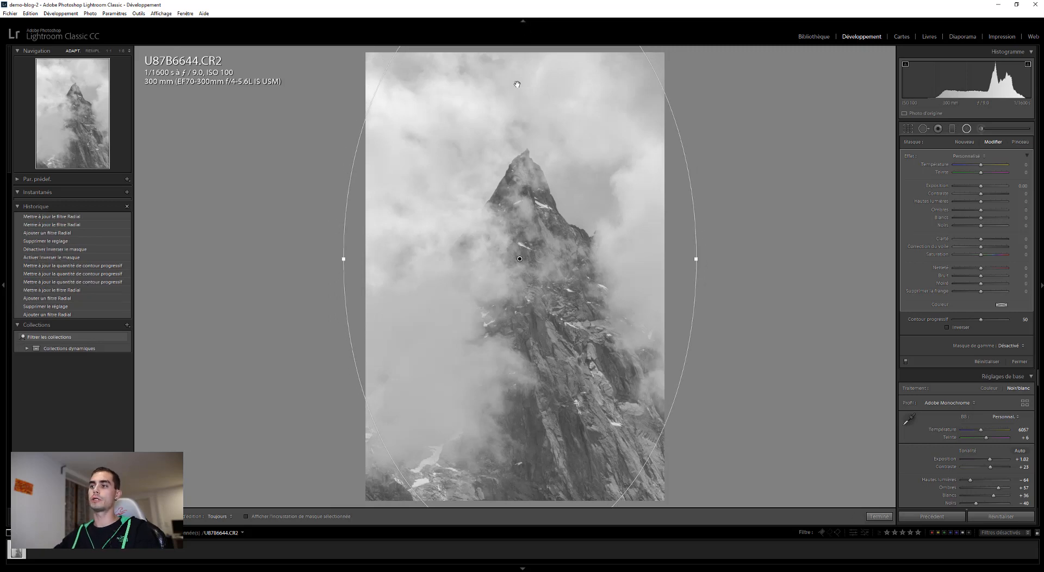
left_click(129, 53)
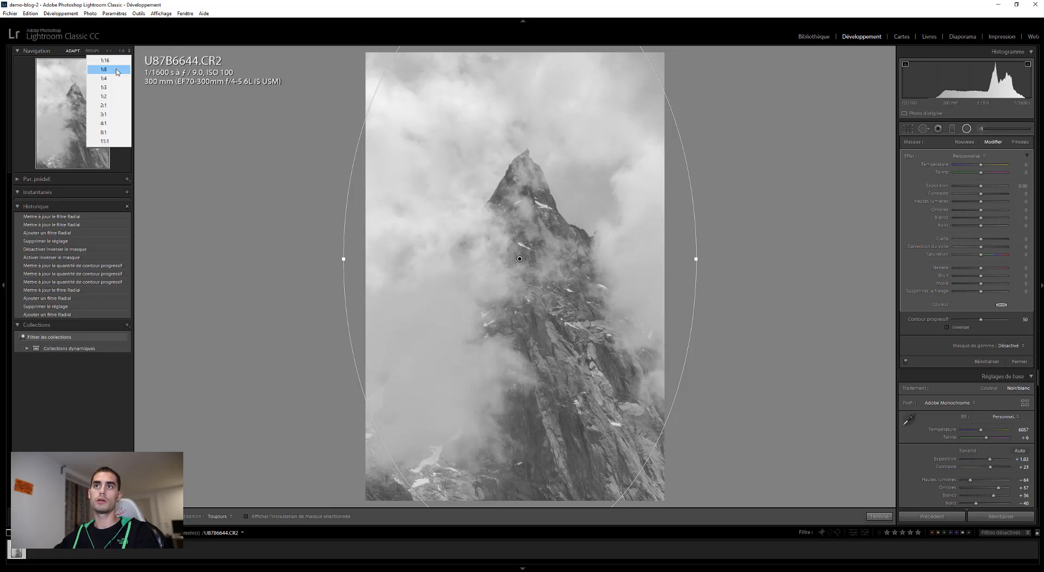
left_click(115, 71)
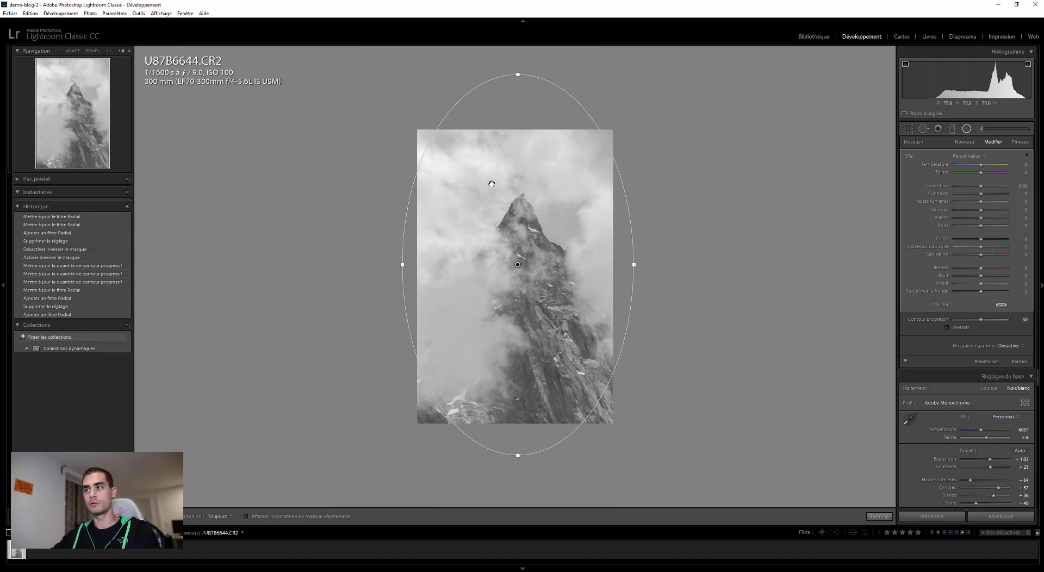
left_click_drag(518, 74, 513, 109)
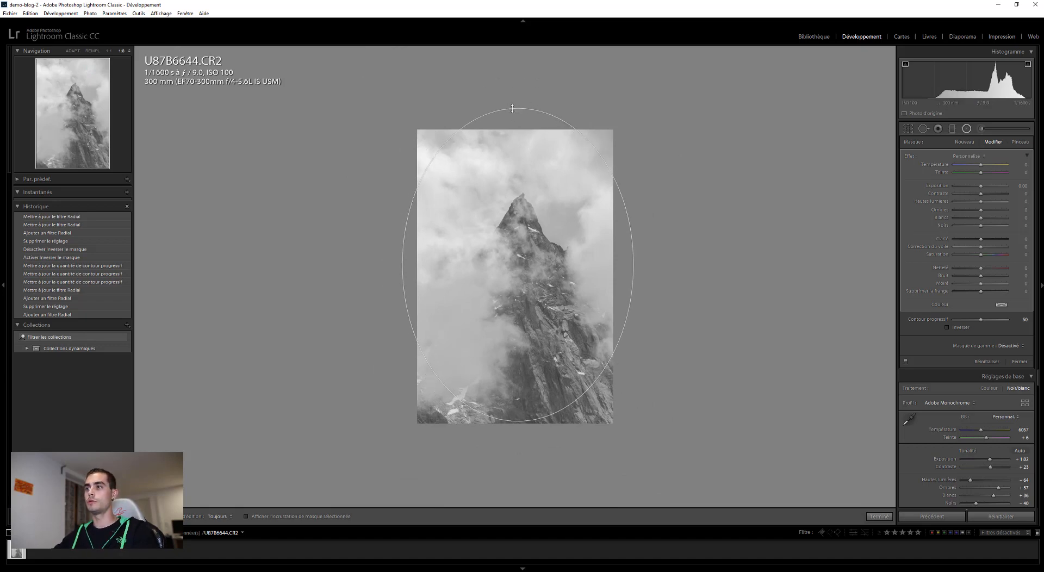
mouse_move(516, 266)
left_mouse_down()
mouse_move(513, 275)
mouse_move(618, 284)
mouse_move(489, 275)
mouse_move(516, 273)
left_mouse_up()
left_click(72, 51)
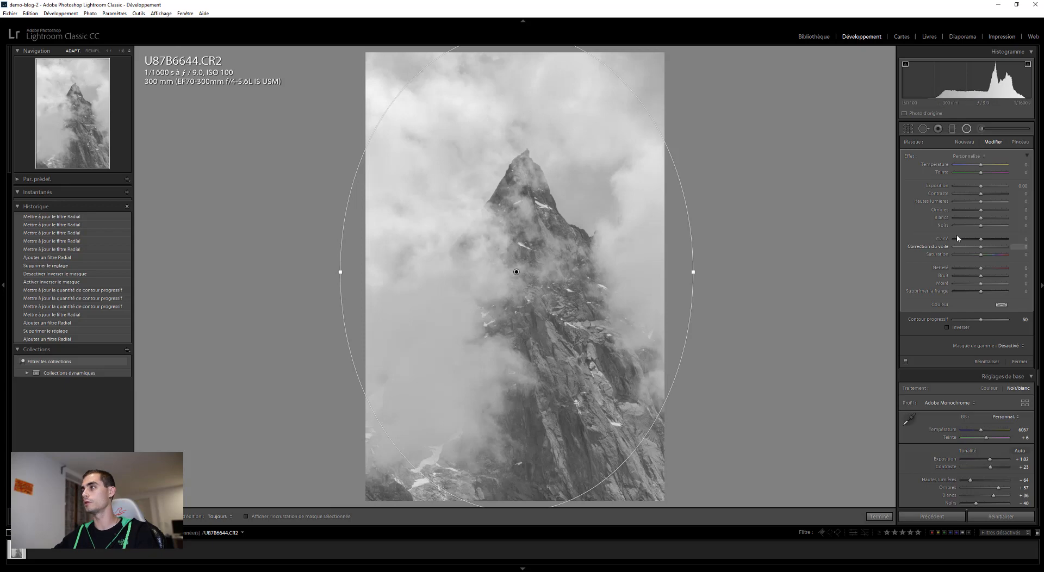
Step: Set the radial filter's exposure to -0.65, contrast 38, highlights -50, shadows 16, whites -29, blacks -19, clarity 43 and feather 69
left_click(982, 191)
left_click_drag(982, 190, 994, 242)
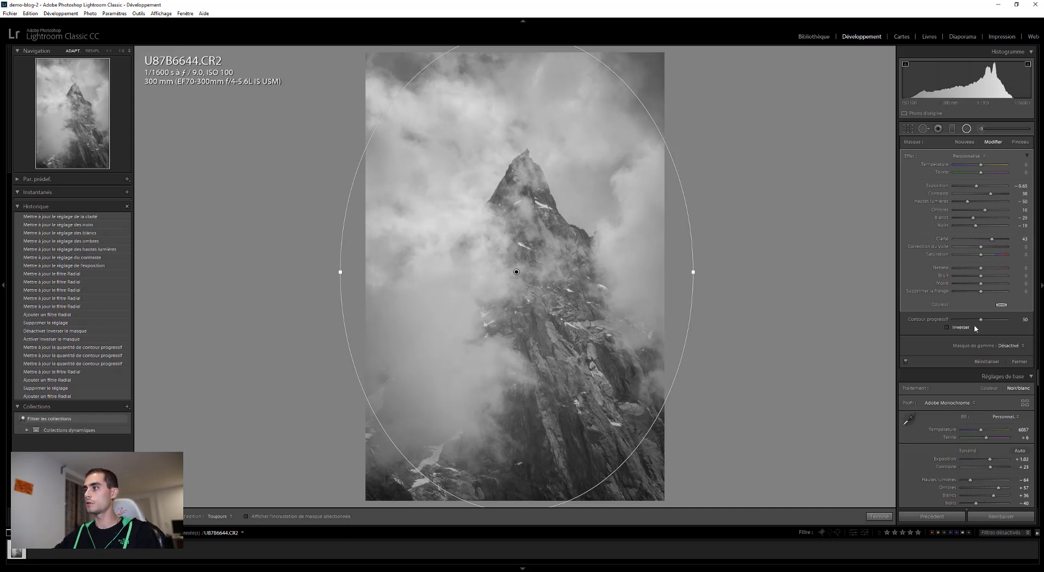
left_click_drag(982, 319, 991, 321)
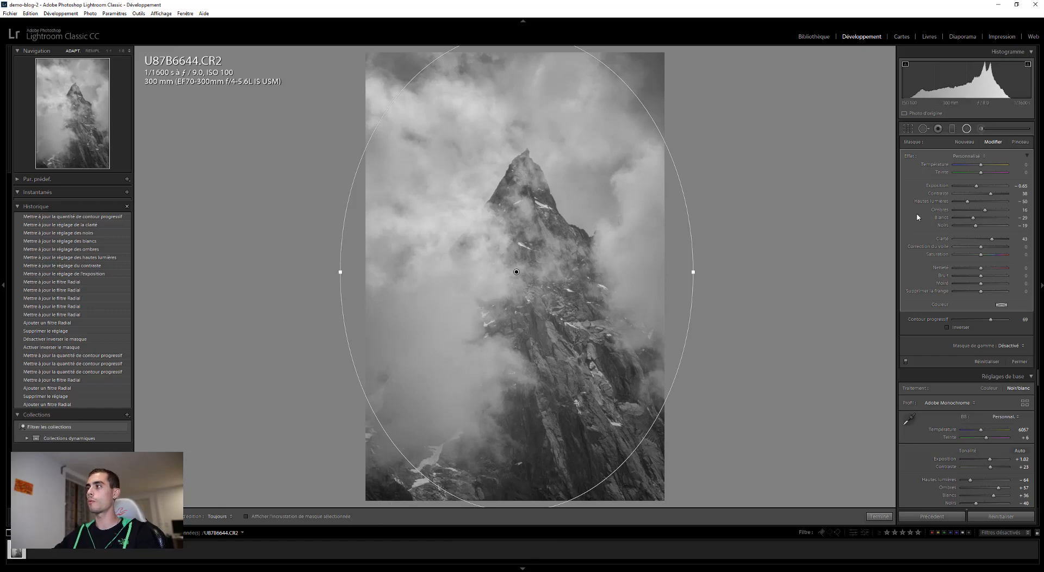
Step: Switch the radial filter to its brush in erase mode with size 11, feather 37 and flow 14
left_click(1020, 142)
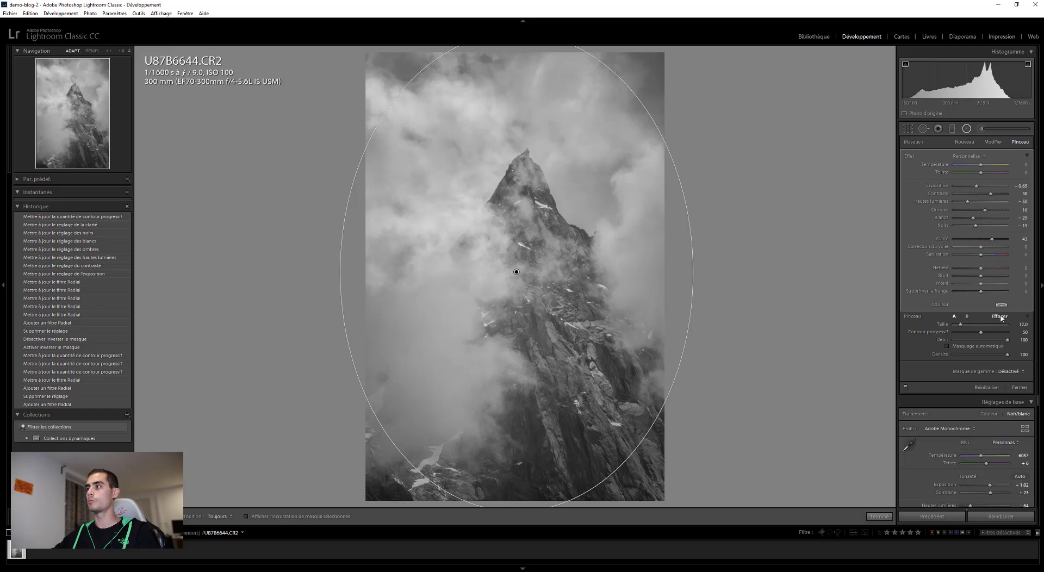
left_click(1001, 316)
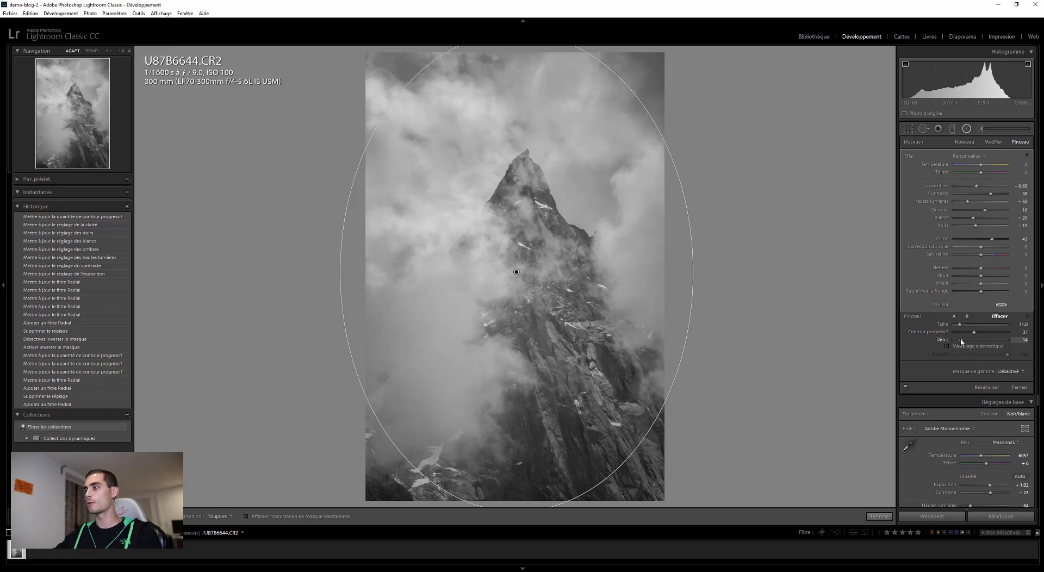
Step: Try erasing the filter from the photo's lower-left corner at flow 100, check the mask overlay, and undo the stroke
left_click_drag(961, 341, 1009, 341)
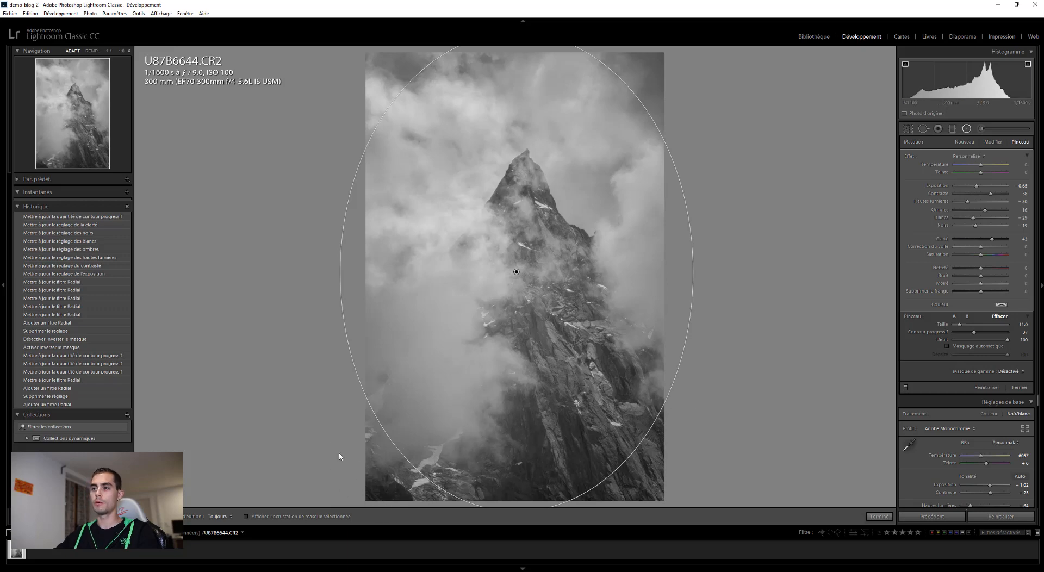
key("h")
key("h")
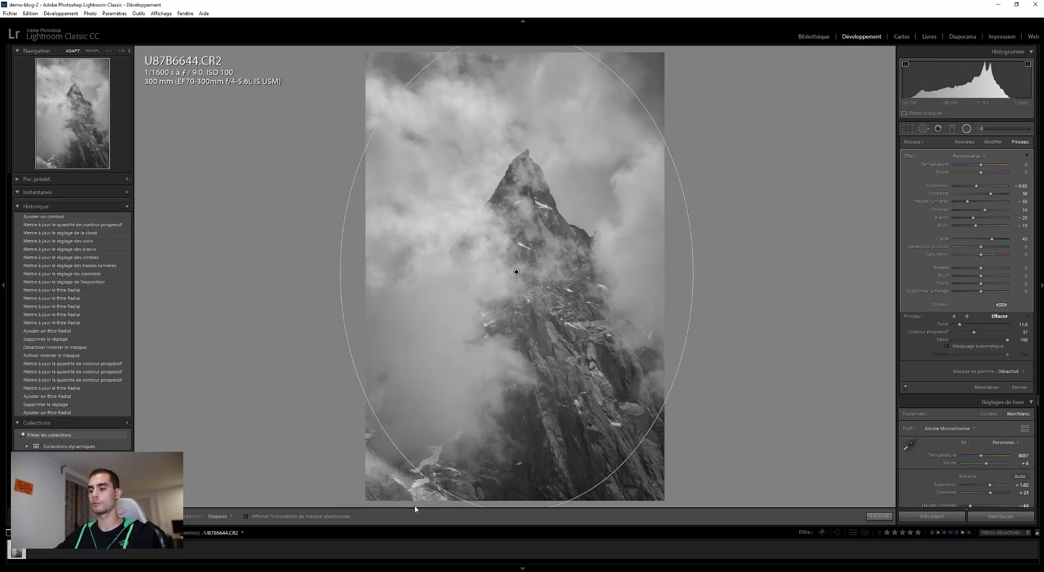
key("o")
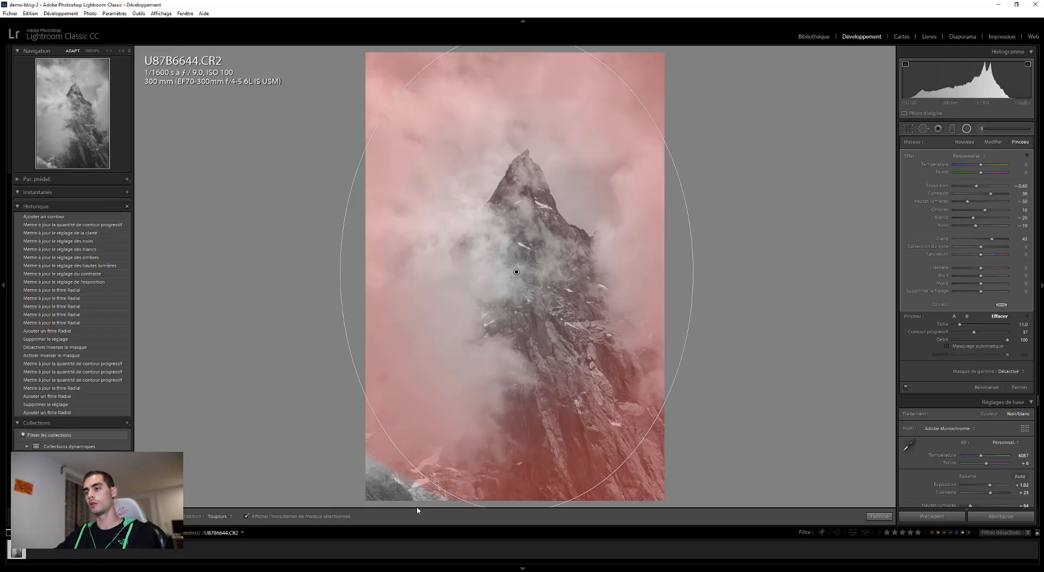
key("o")
key("ctrl+z")
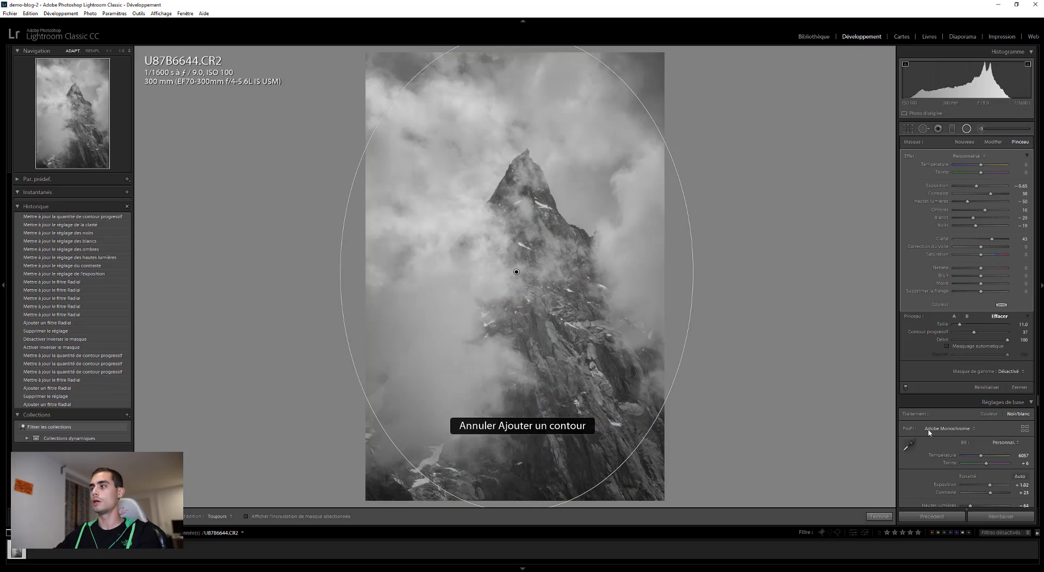
Step: Lightly erase the filter from the photo's lower-left corner with brush flow 15, comparing the history states before and after the stroke
left_click_drag(1007, 341, 960, 343)
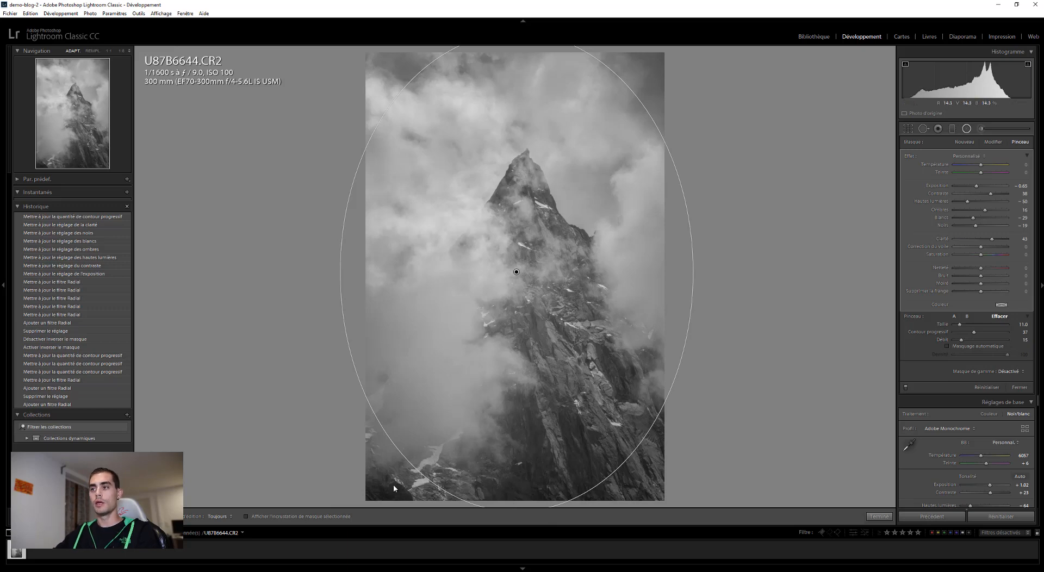
key("h")
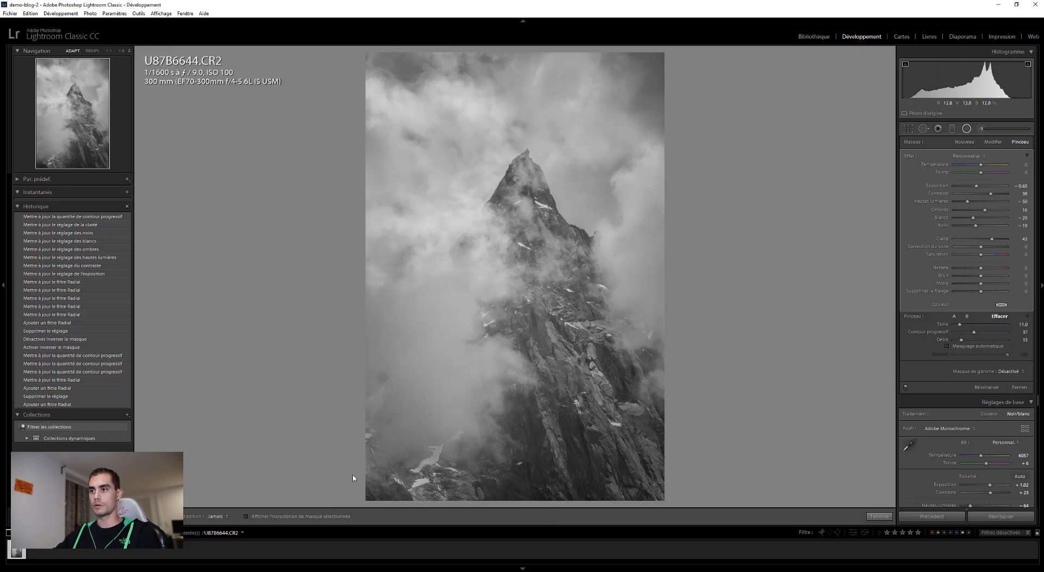
key("h")
left_click_drag(367, 490, 375, 496)
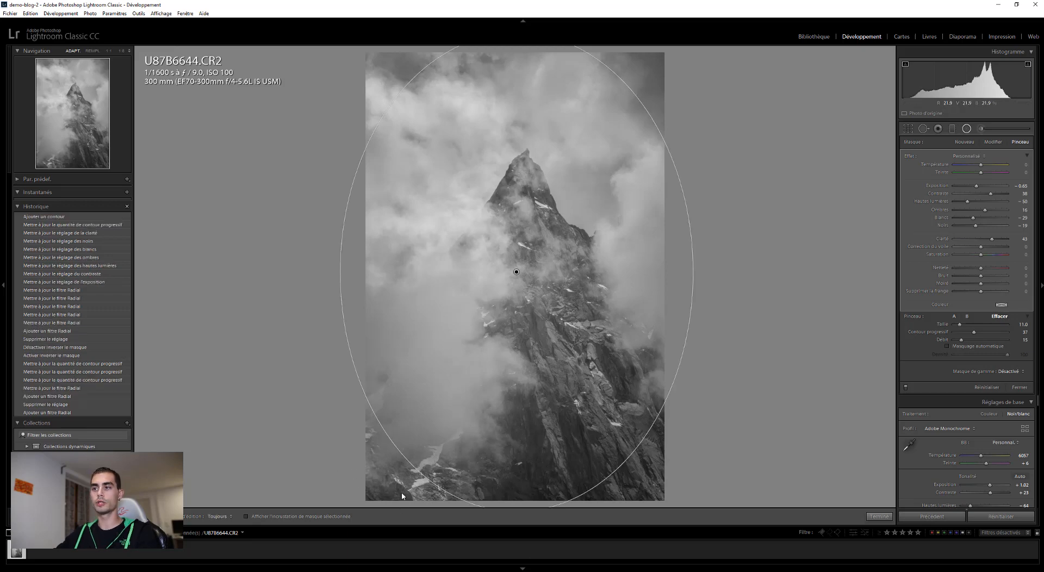
left_click(61, 227)
left_click(62, 218)
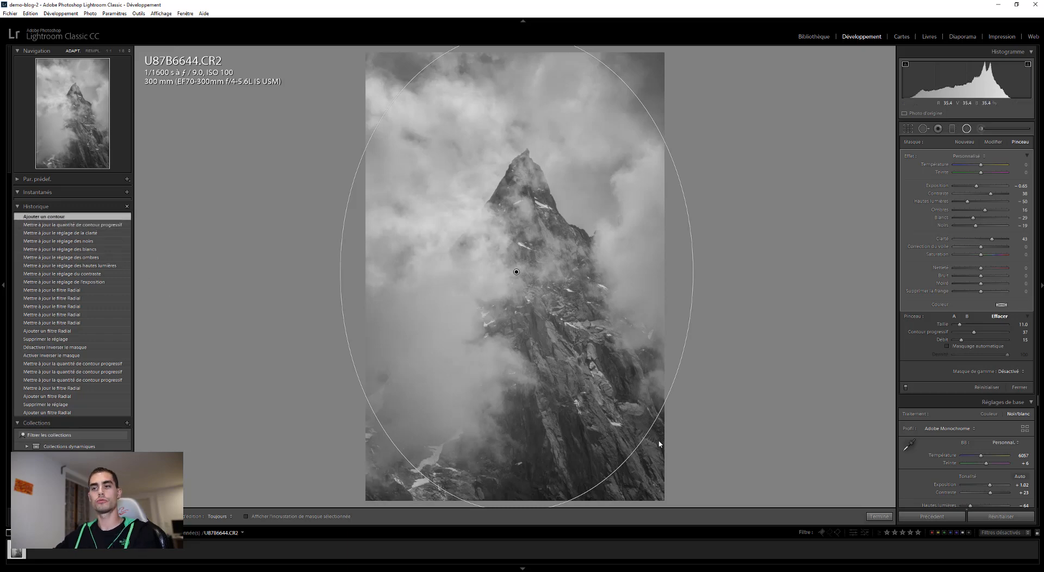
Step: Compare the photo with the radial filter disabled and enabled, leave it enabled, and close the Radial Filter tool
left_click(907, 388)
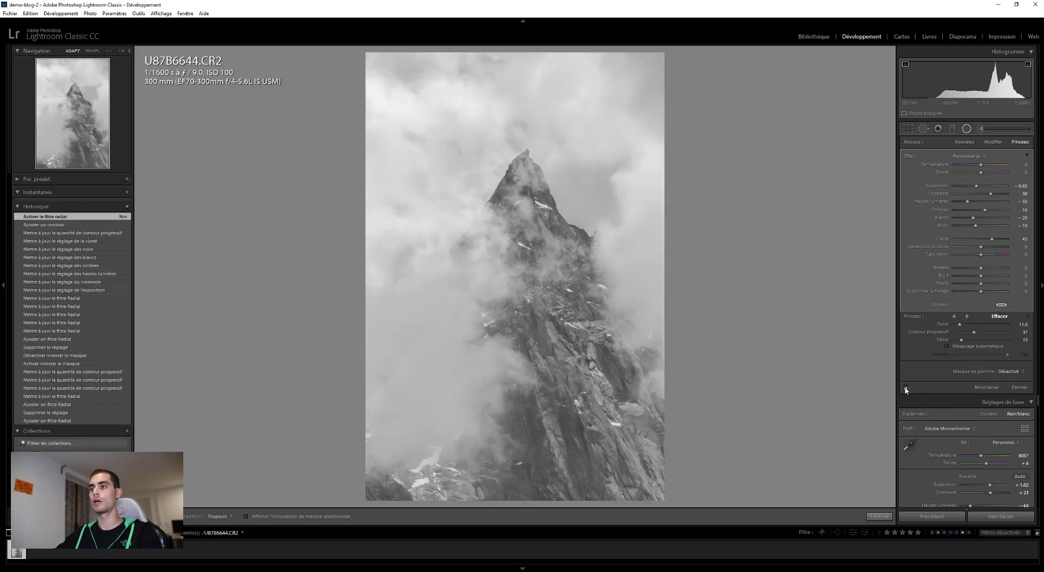
left_click(906, 388)
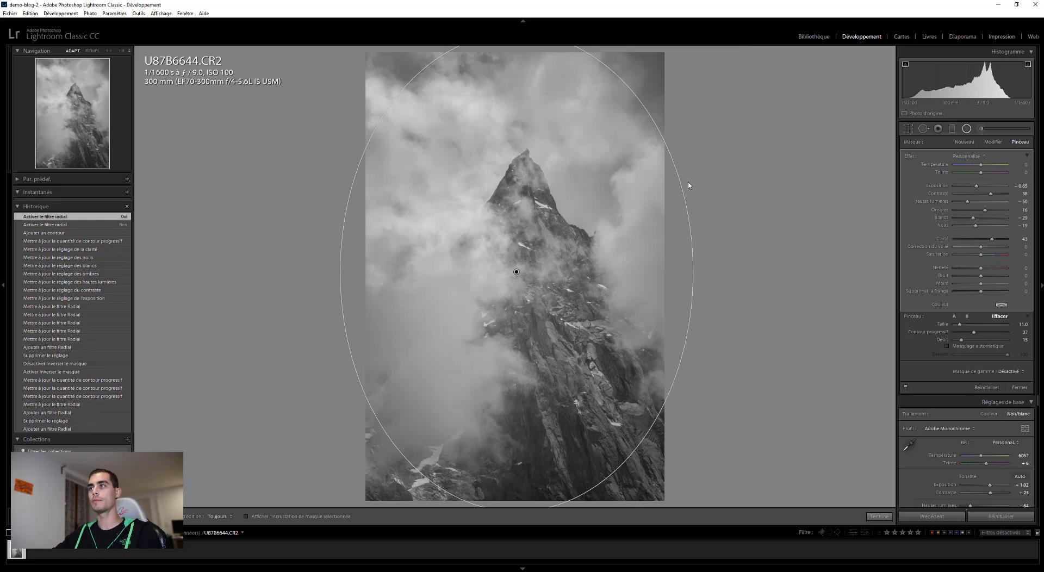
key("shift+t")
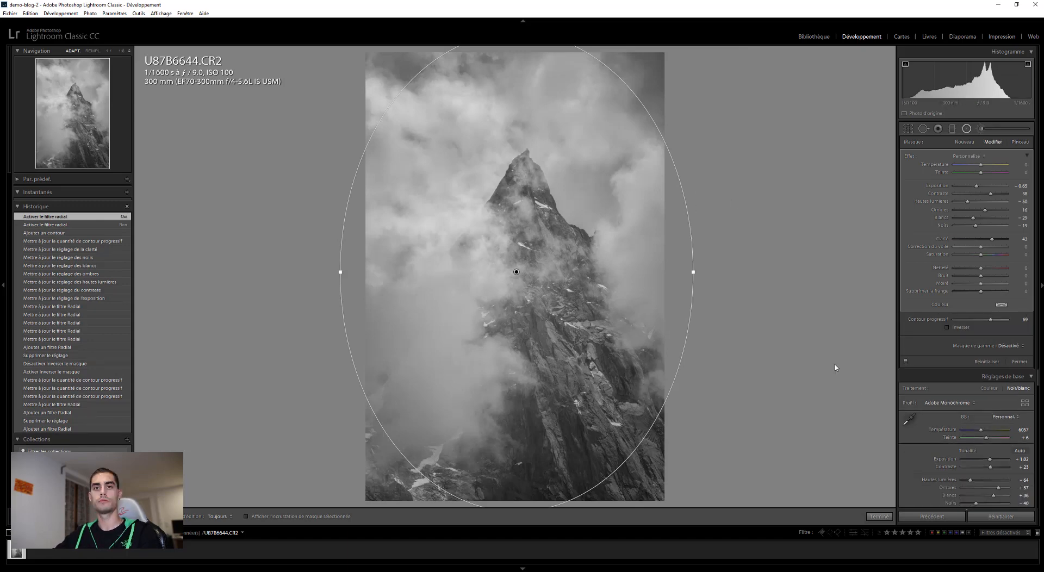
left_click(968, 131)
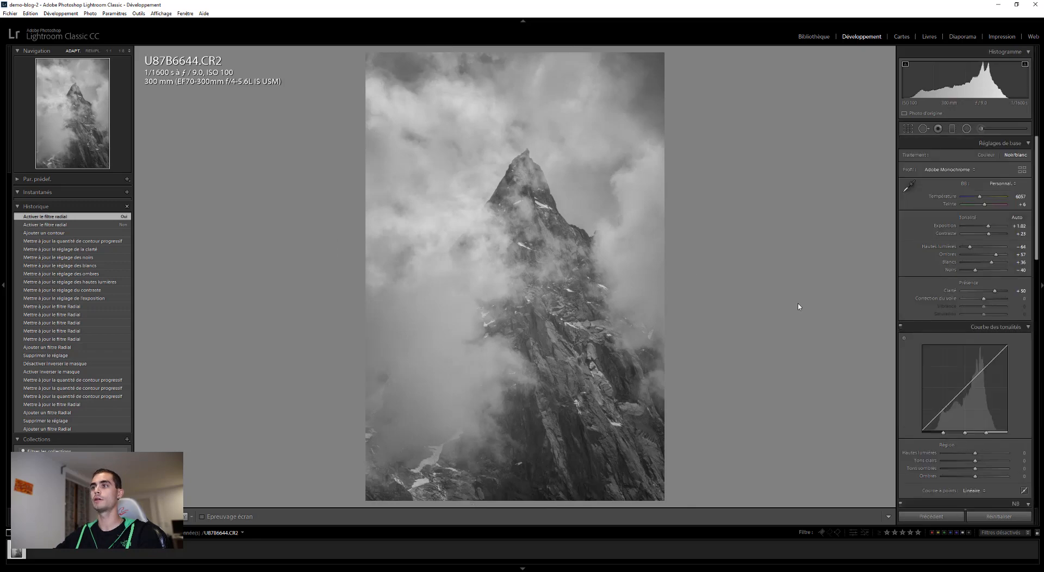